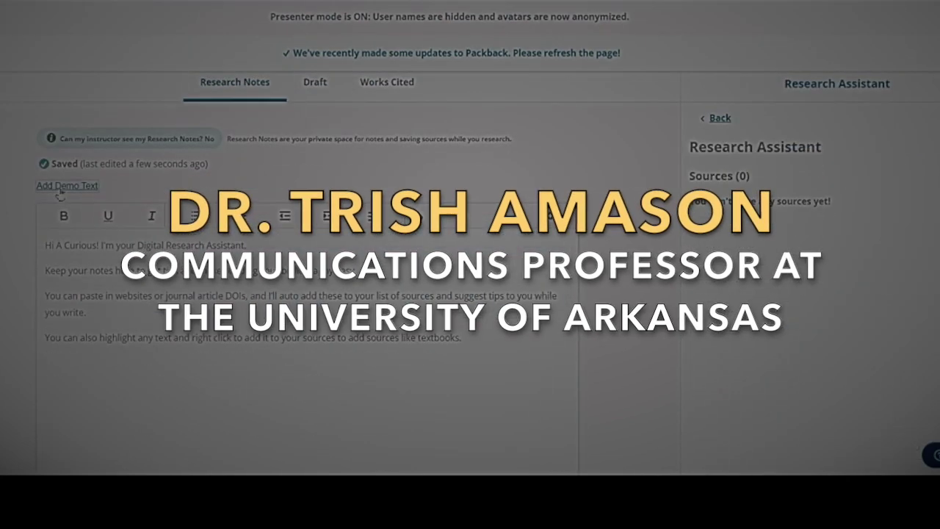
- Show the Baroque-period Deep Dive draft beside its Writing Assistant feedback summary
left_click(60, 186)
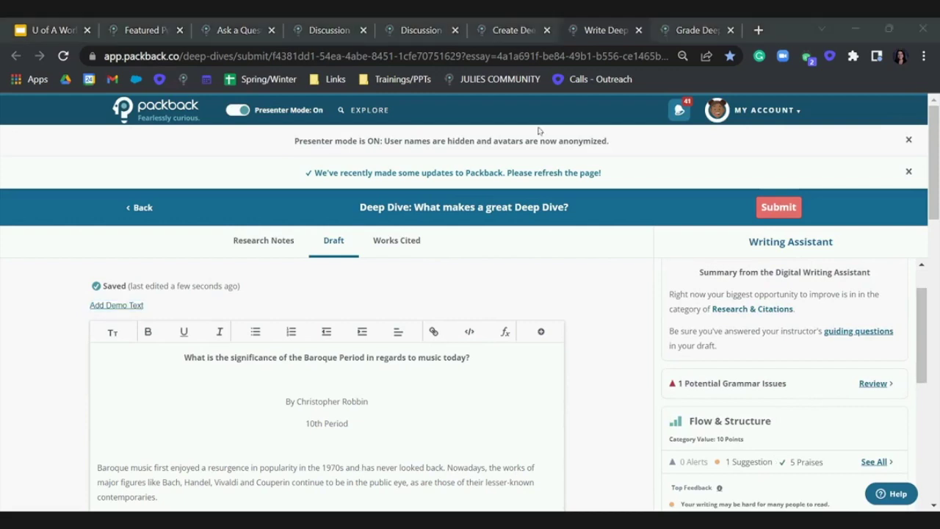
scroll(587, 367, "down", 2)
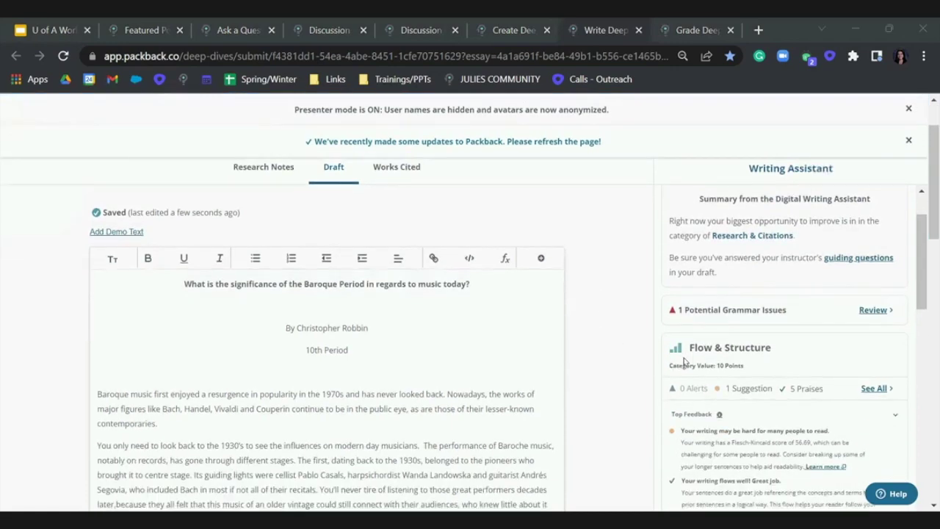
scroll(685, 362, "down", 2)
scroll(705, 358, "down", 2)
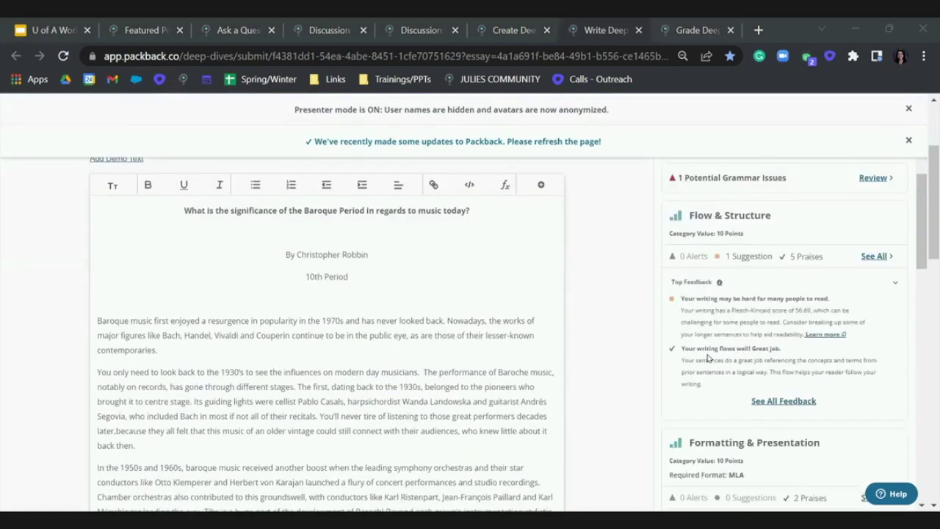
scroll(707, 358, "down", 2)
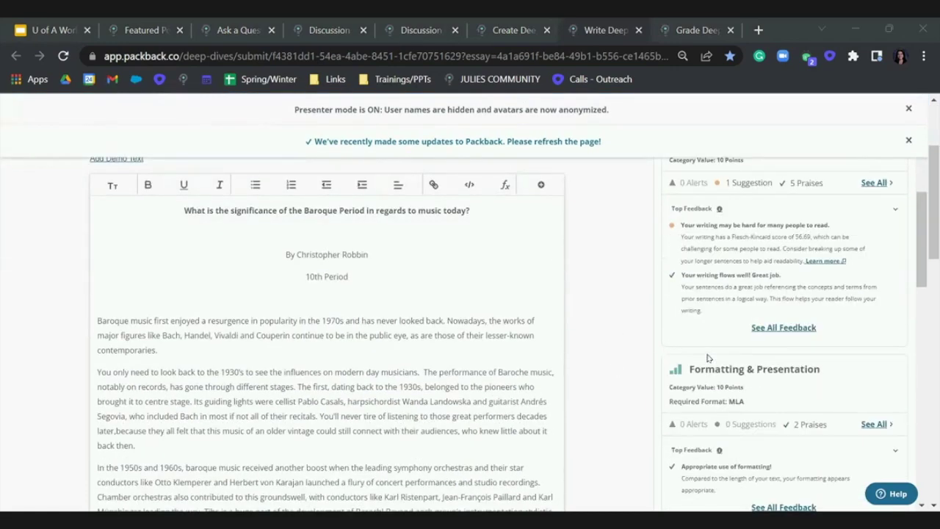
scroll(708, 358, "down", 2)
scroll(707, 358, "down", 2)
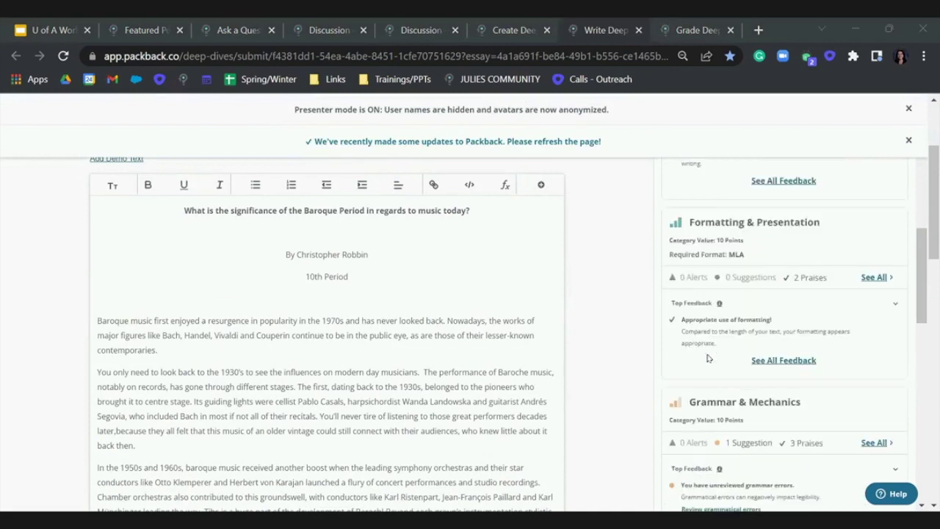
scroll(707, 358, "down", 2)
scroll(707, 357, "down", 2)
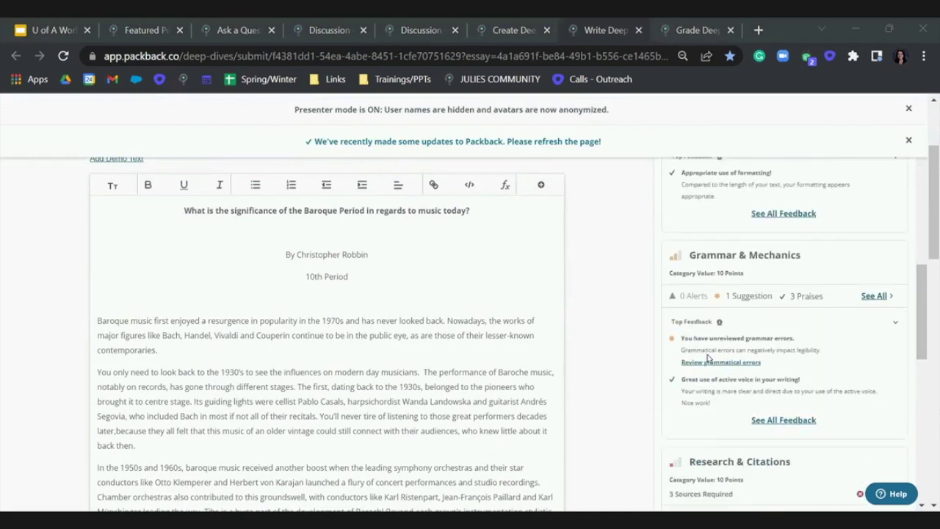
scroll(707, 358, "down", 2)
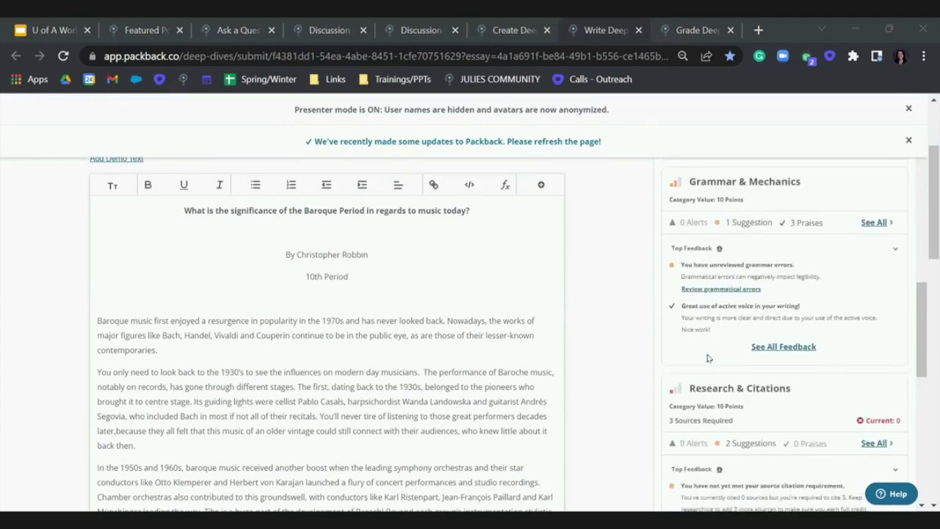
scroll(707, 358, "down", 2)
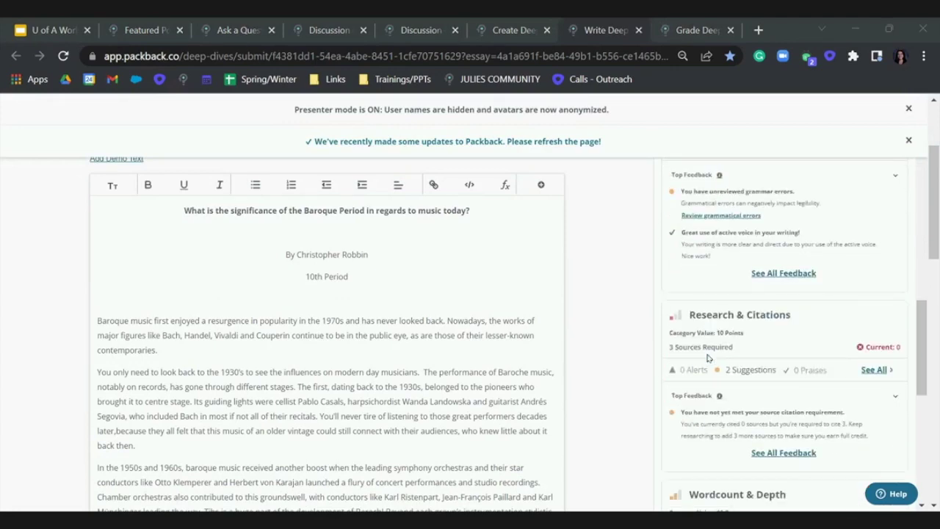
scroll(707, 358, "down", 2)
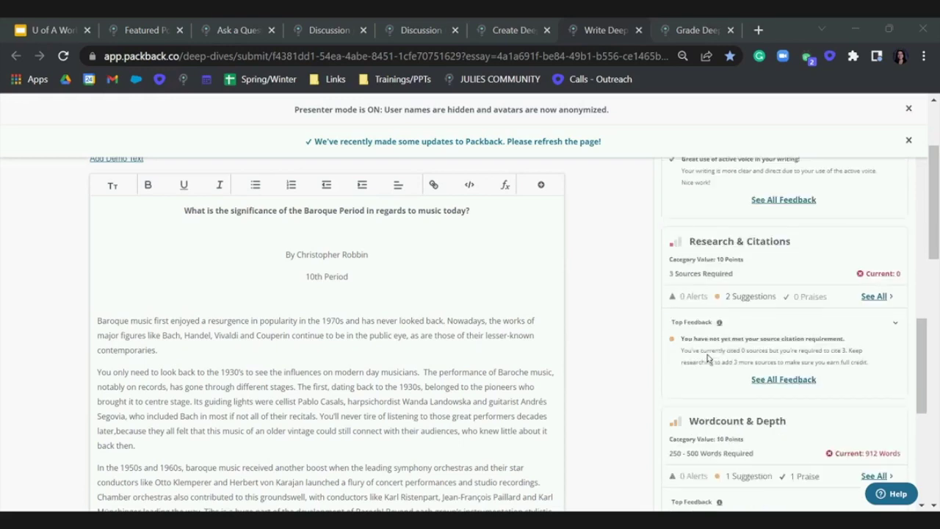
scroll(707, 358, "down", 2)
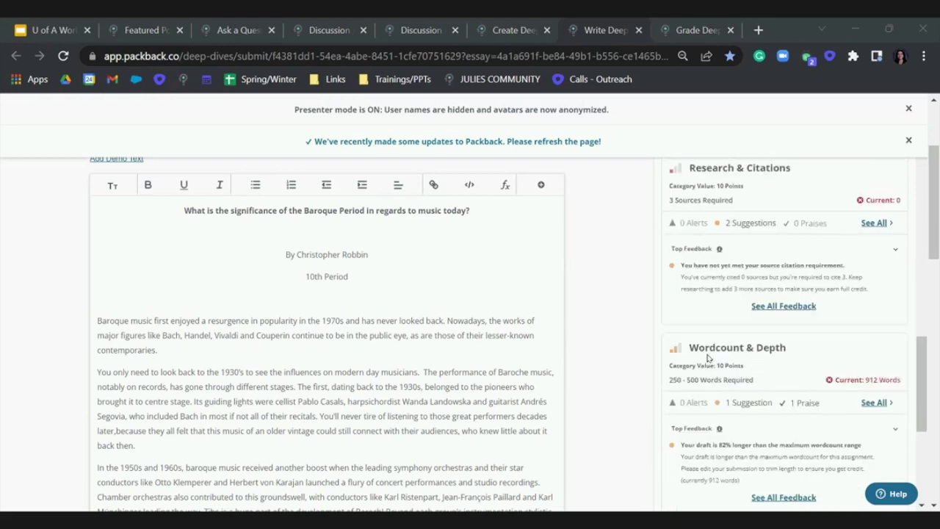
scroll(707, 357, "down", 2)
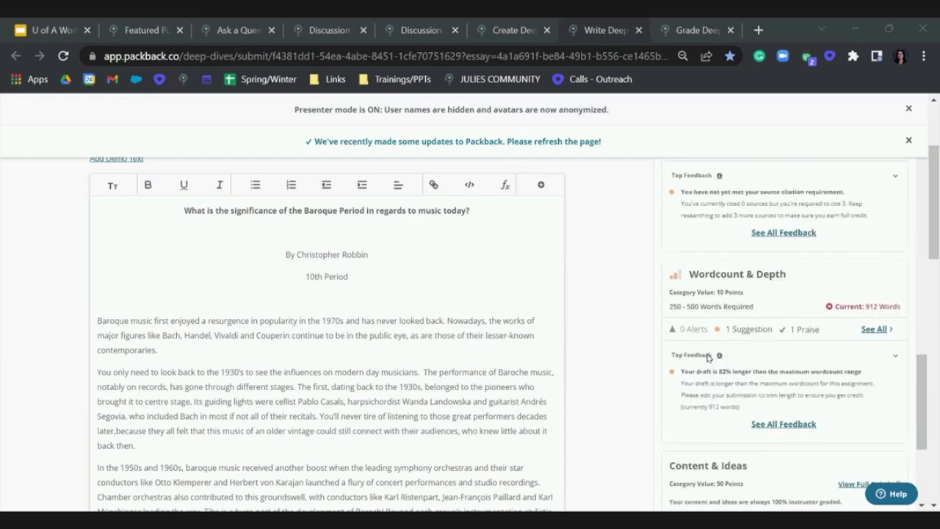
scroll(707, 358, "down", 2)
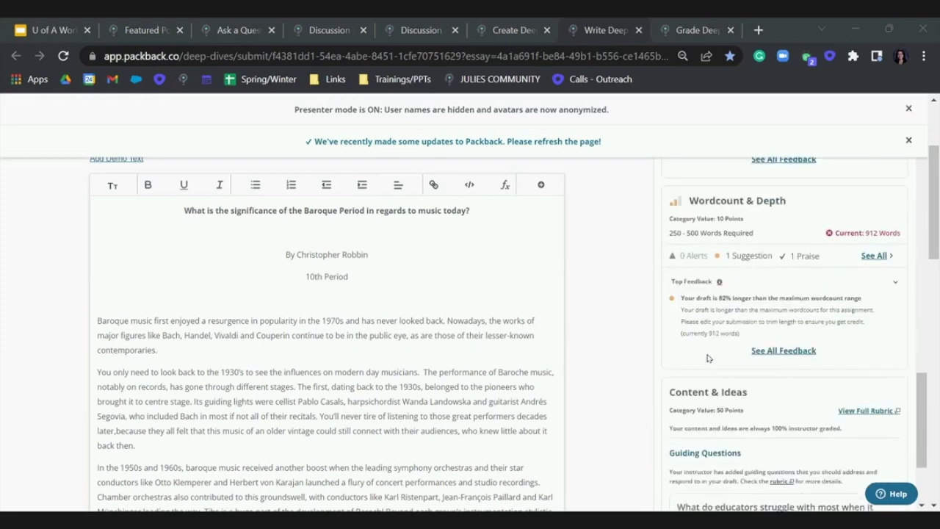
scroll(708, 358, "down", 2)
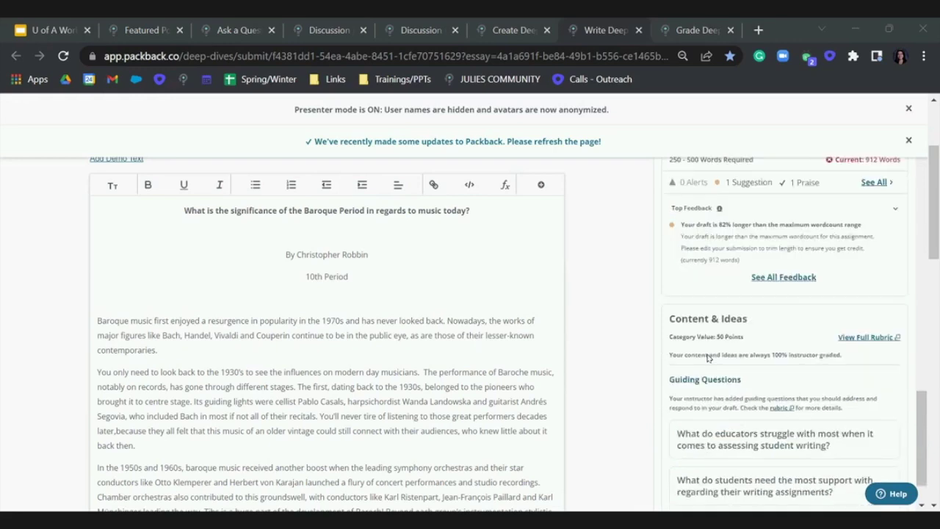
scroll(708, 358, "up", 2)
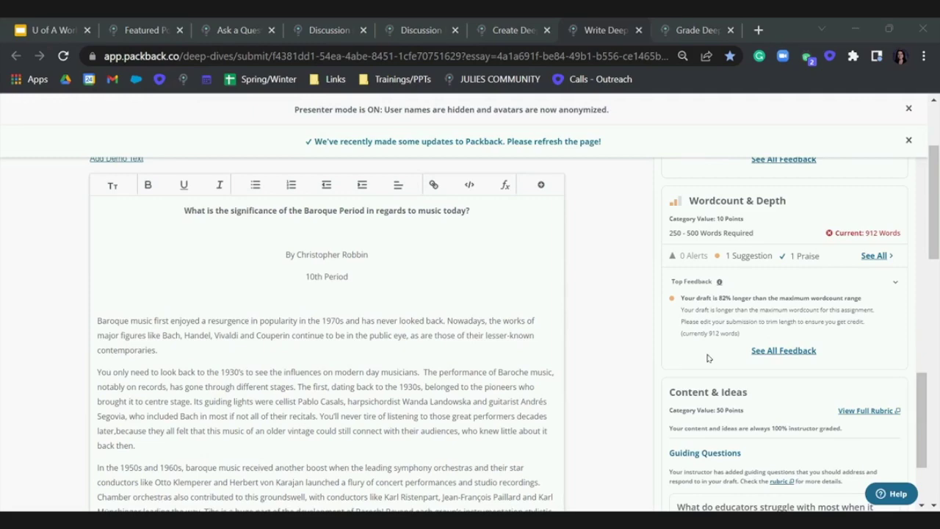
scroll(707, 358, "up", 3)
scroll(708, 358, "up", 2)
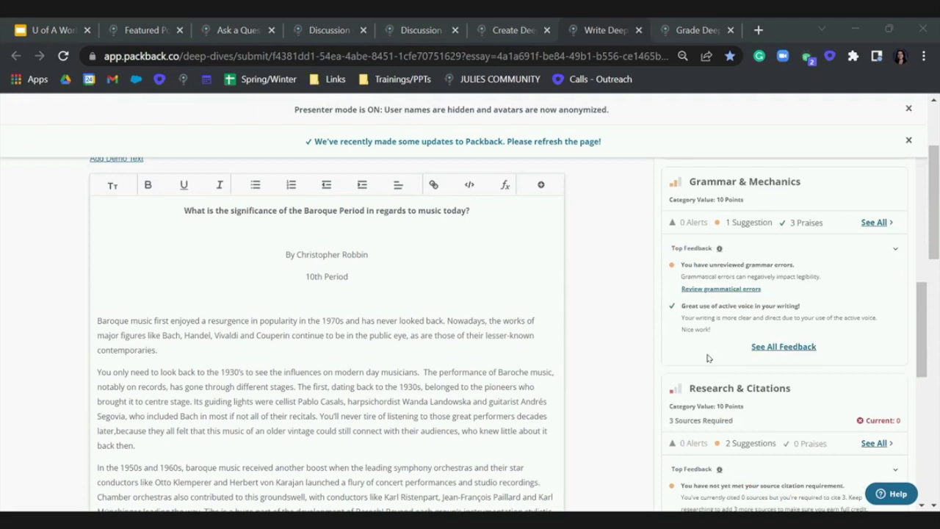
scroll(707, 358, "up", 1)
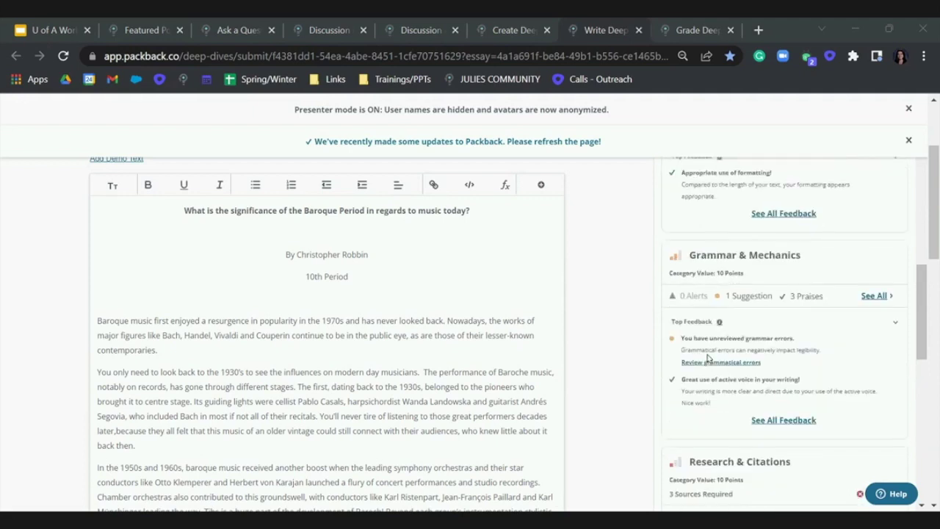
scroll(707, 358, "up", 1)
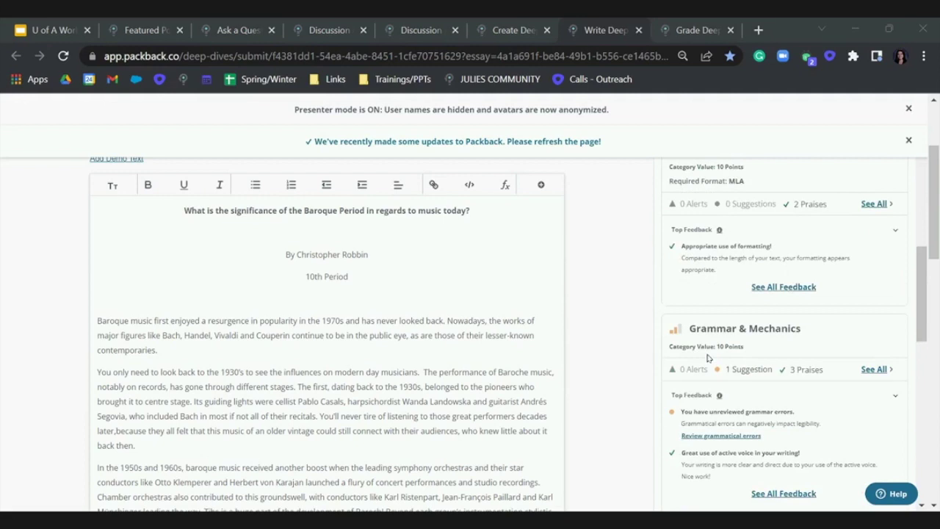
scroll(707, 358, "up", 1)
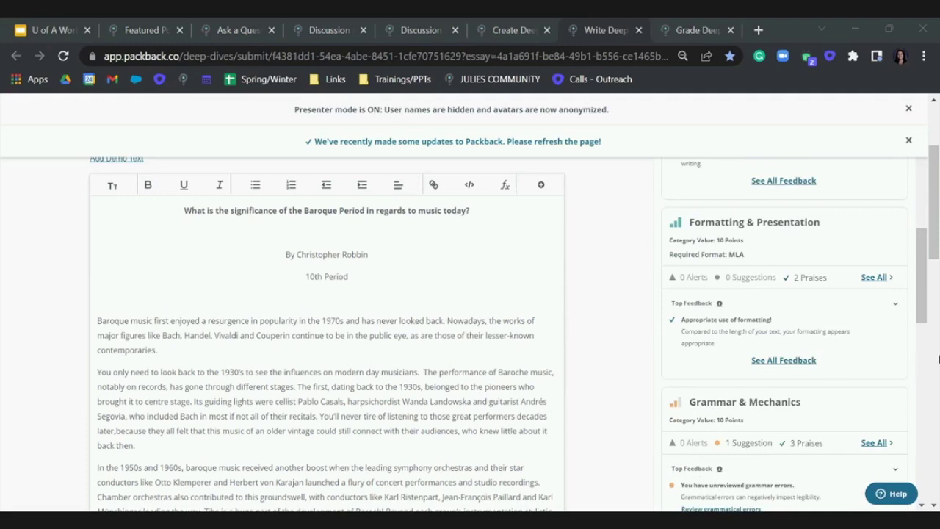
scroll(746, 368, "up", 1)
scroll(746, 369, "up", 2)
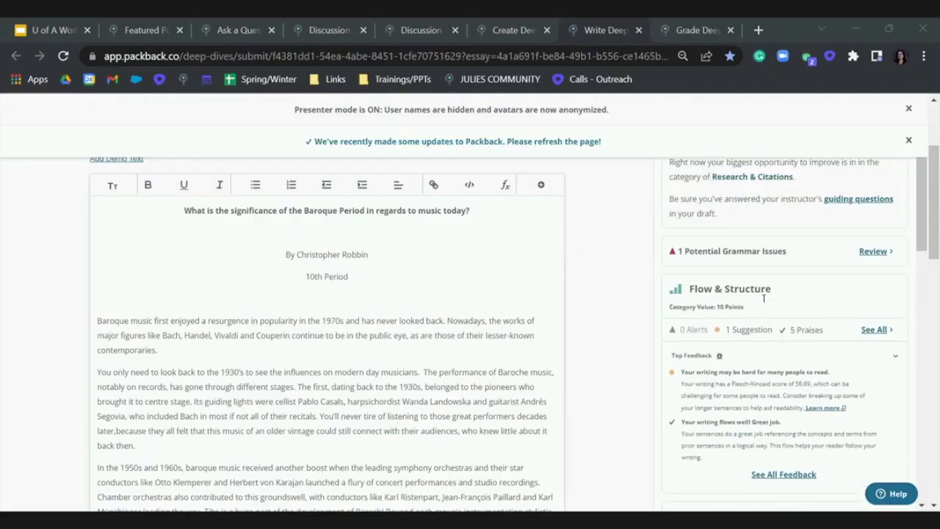
scroll(367, 294, "up", 1)
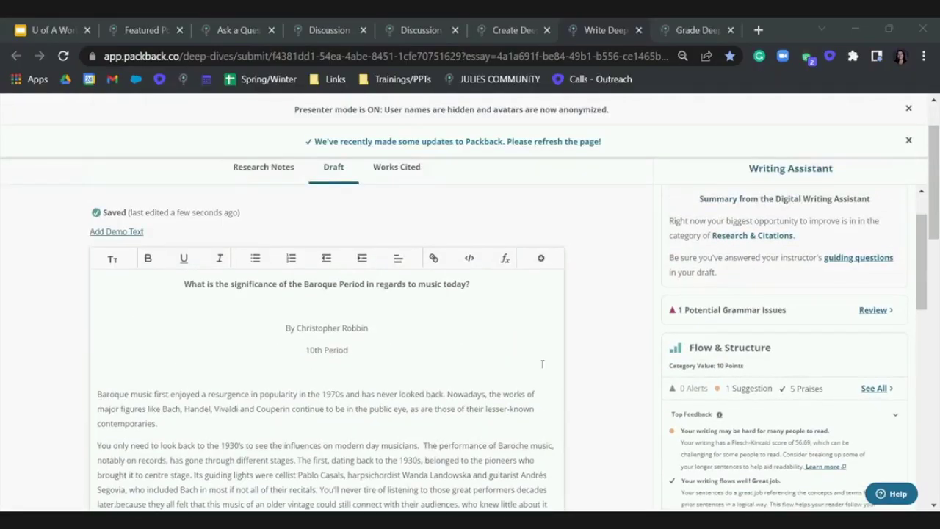
- Bring up the false-positives Deep Dive grading page with rubric and suggested scores
left_click(242, 181)
left_click(691, 33)
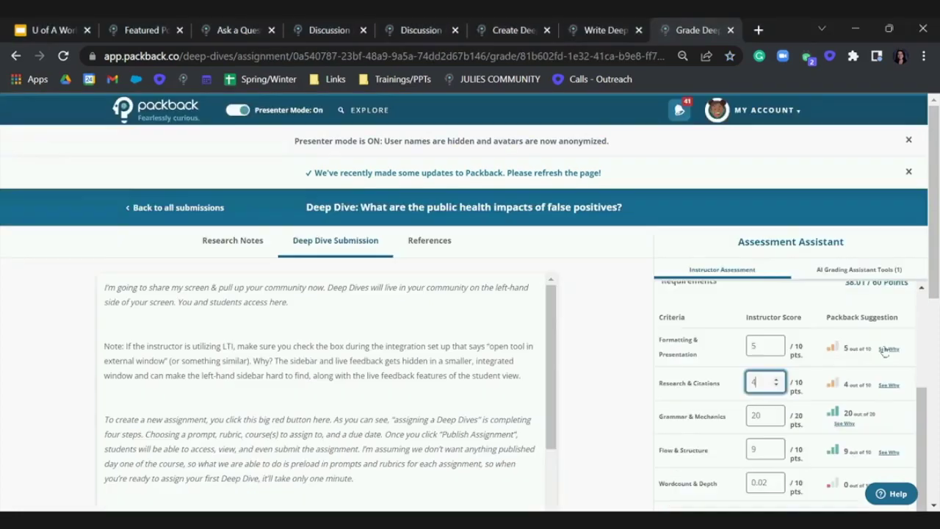